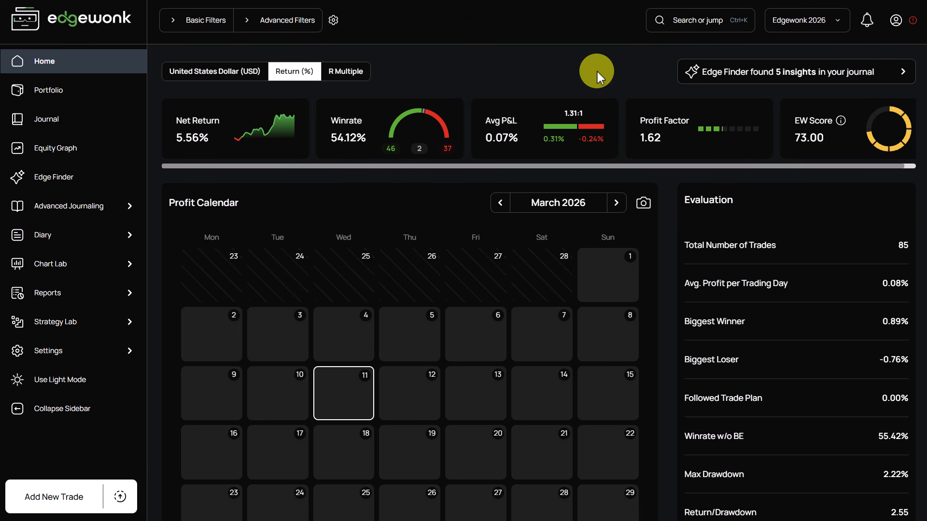
Find the Add Journal Trade action through command search, review the new trade form's regular data fields, and close it unsaved
key(ctrl+k)
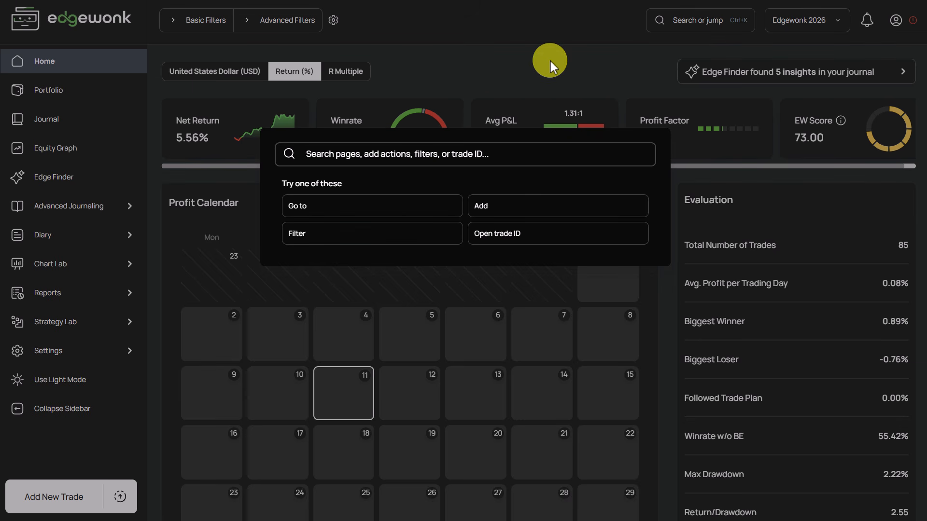
text(add)
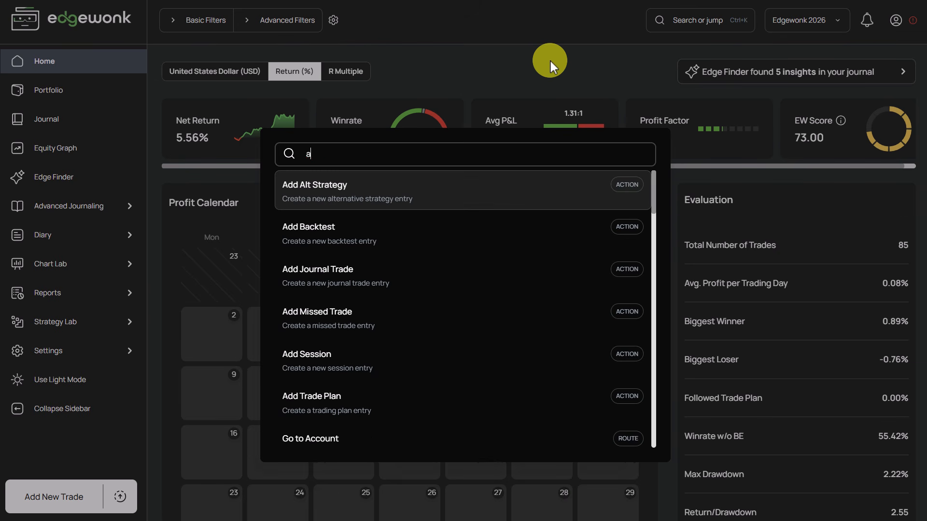
click(391, 280)
scroll(724, 187, down, 2)
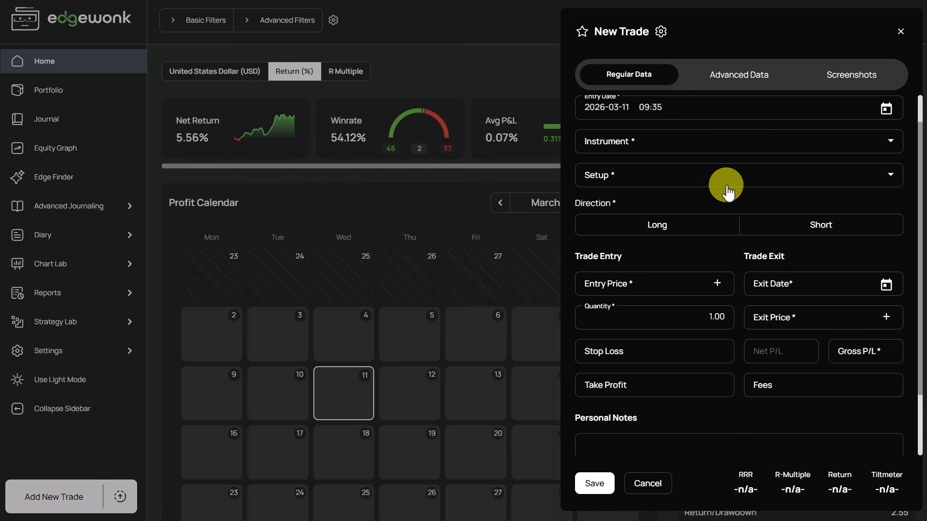
scroll(724, 187, up, 2)
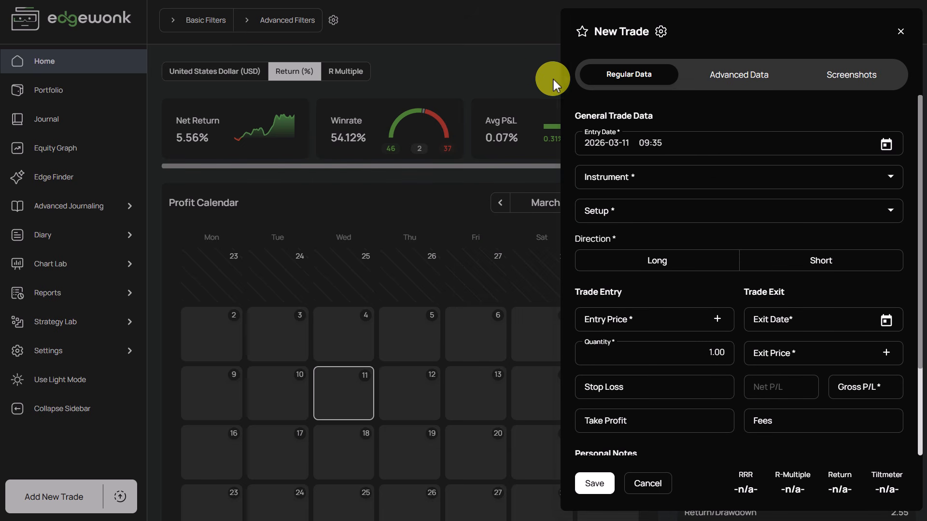
click(519, 79)
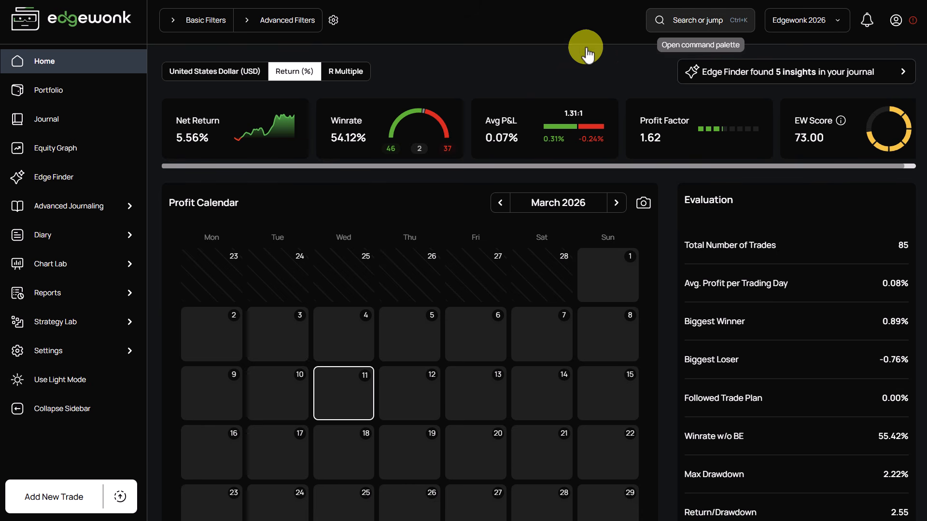
Search the commands for "im", open the trade import form to view its settings, and close it without importing
key(ctrl+k)
text(im)
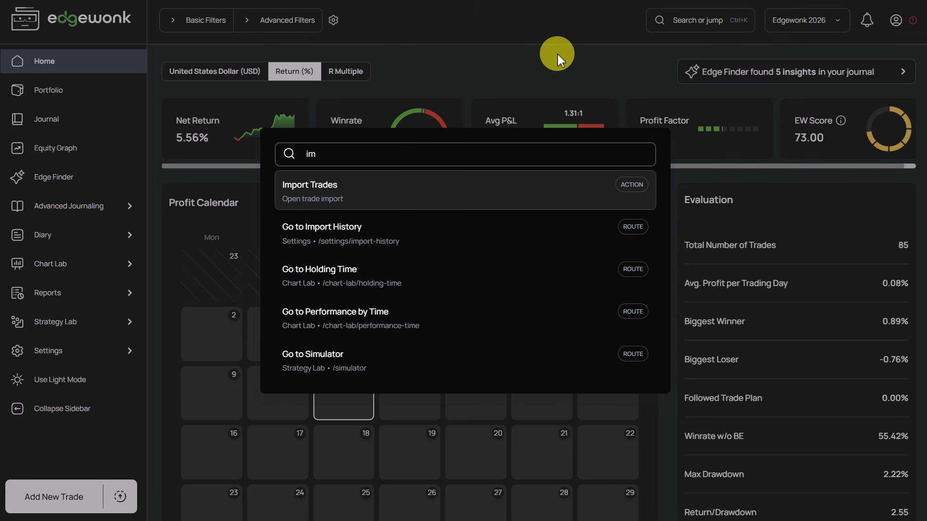
key(Return)
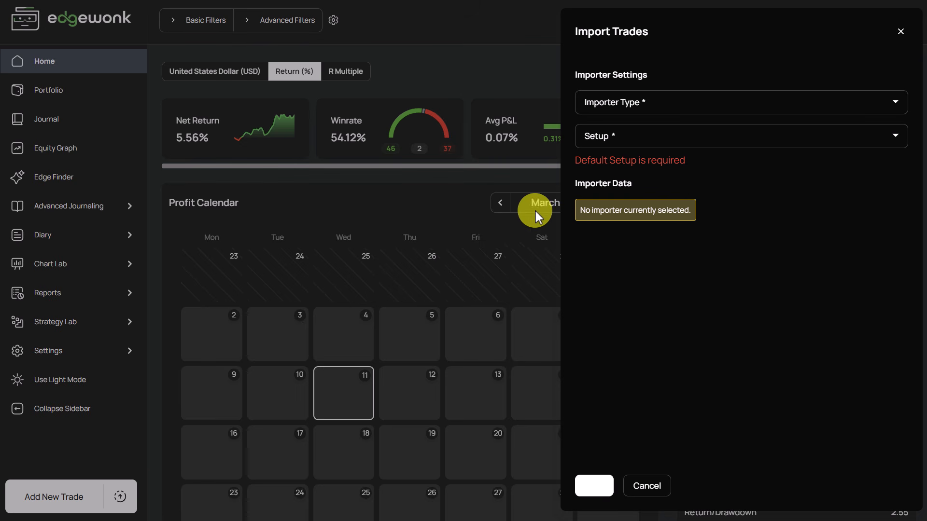
click(457, 226)
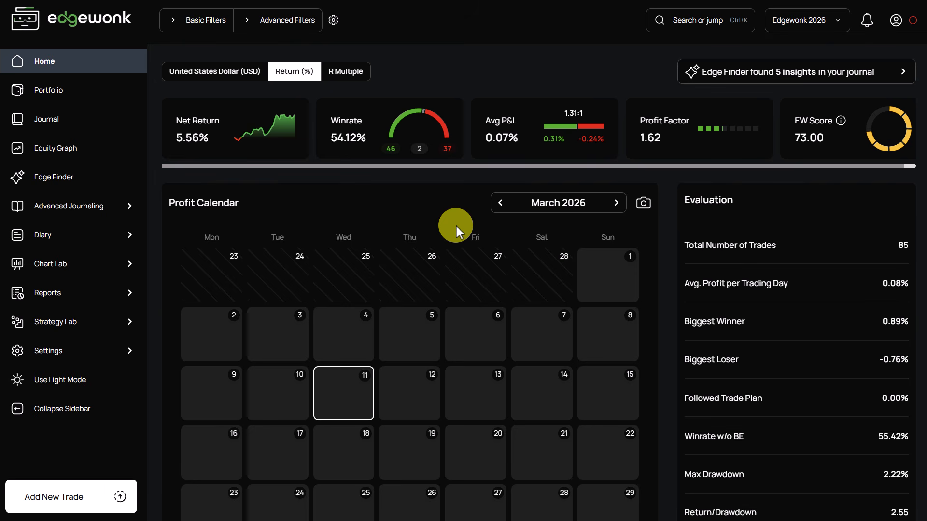
Search the commands for "equi" and go to the Equity Graph page
key(ctrl+k)
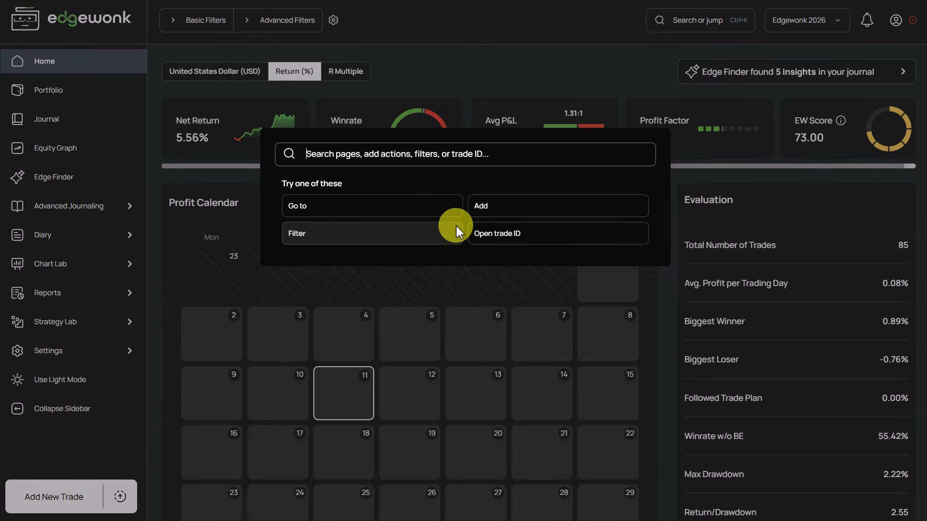
text(equi)
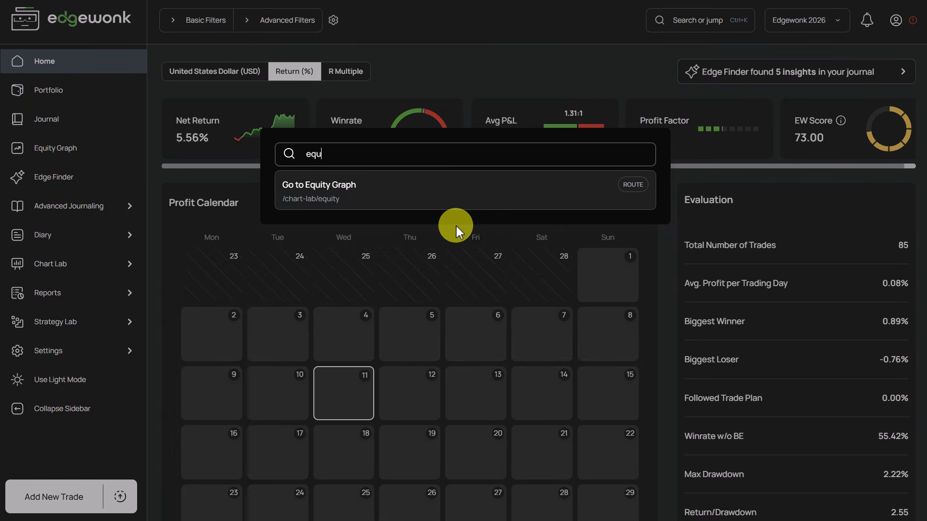
key(Return)
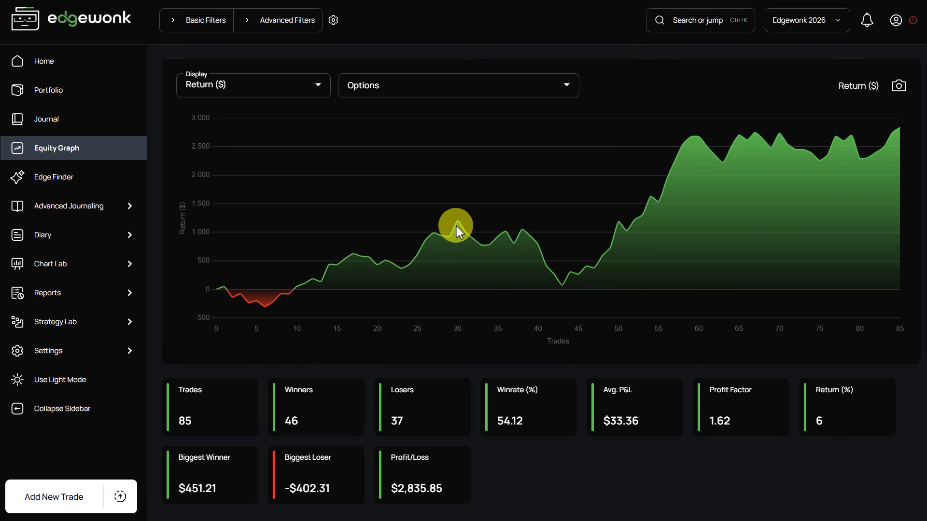
Browse the filter types in command search and filter the equity graph to trades with the Long direction
key(ctrl+k)
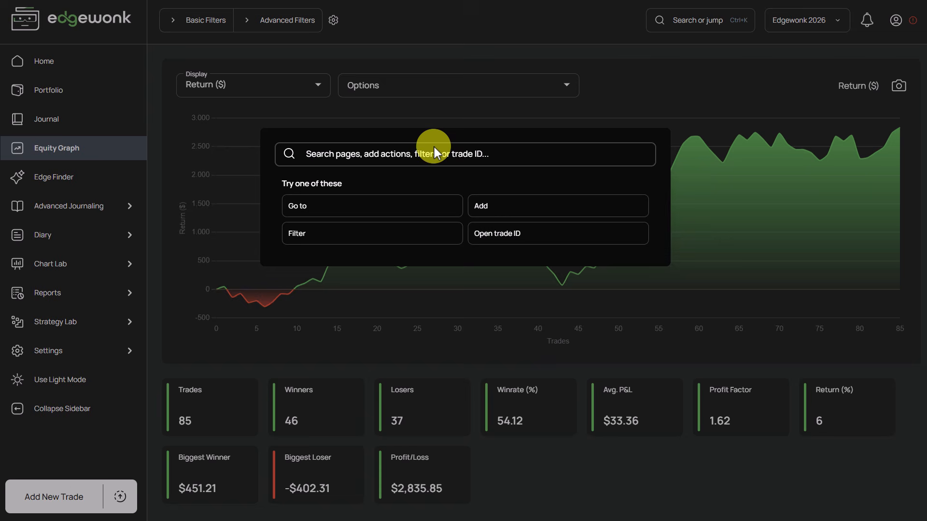
click(383, 234)
scroll(349, 290, down, 8)
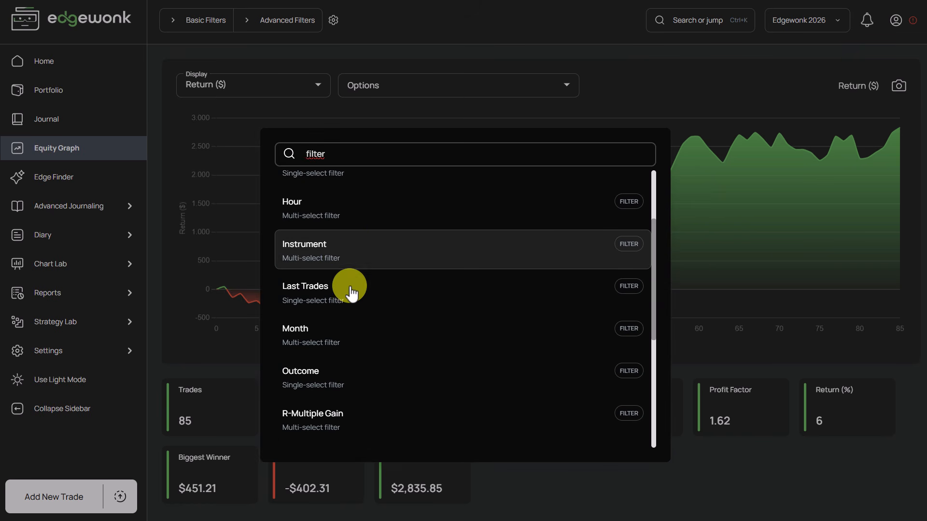
scroll(352, 287, down, 1)
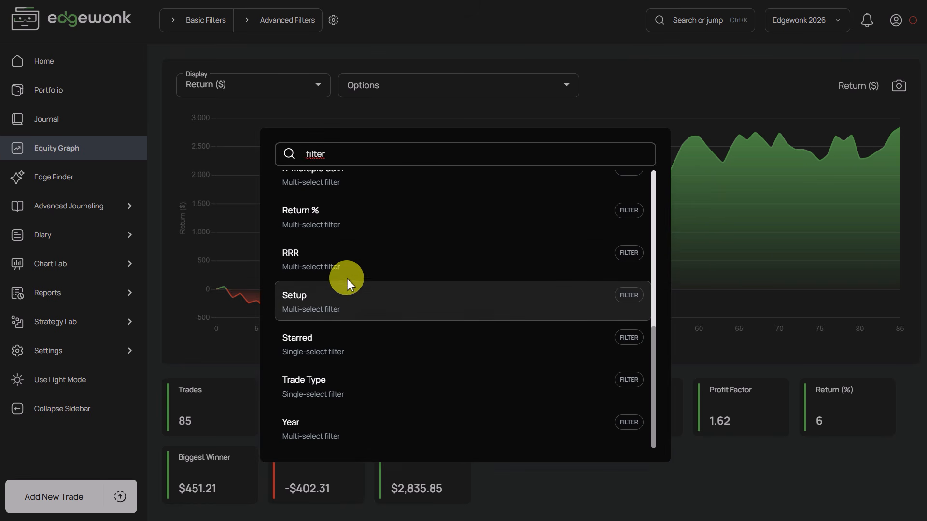
scroll(351, 285, up, 7)
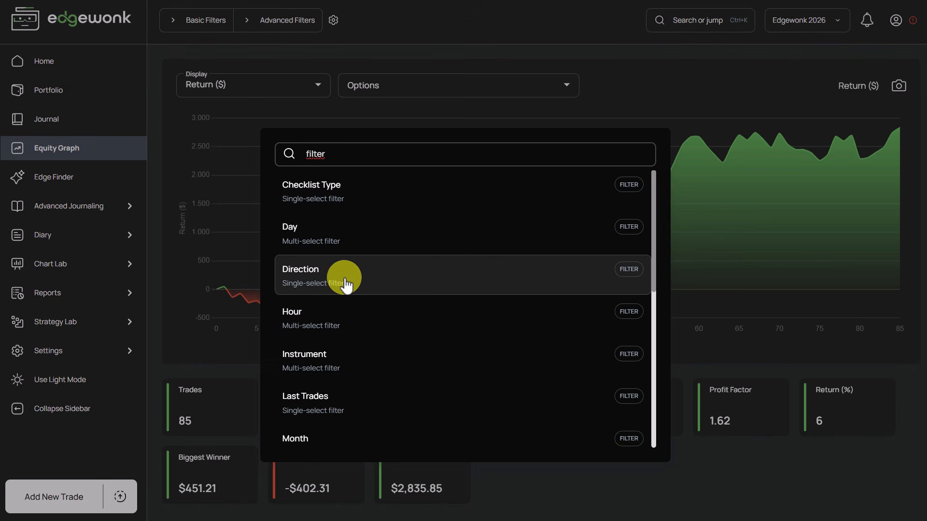
click(356, 280)
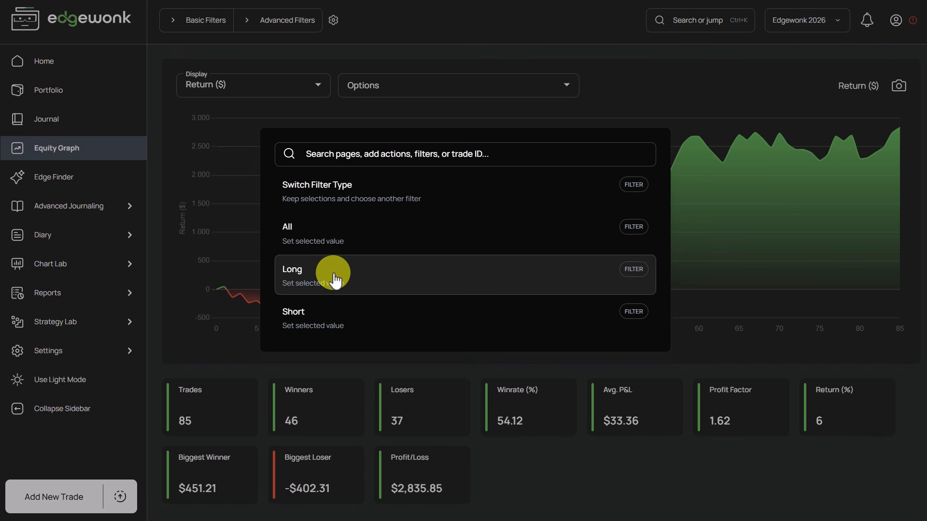
click(335, 280)
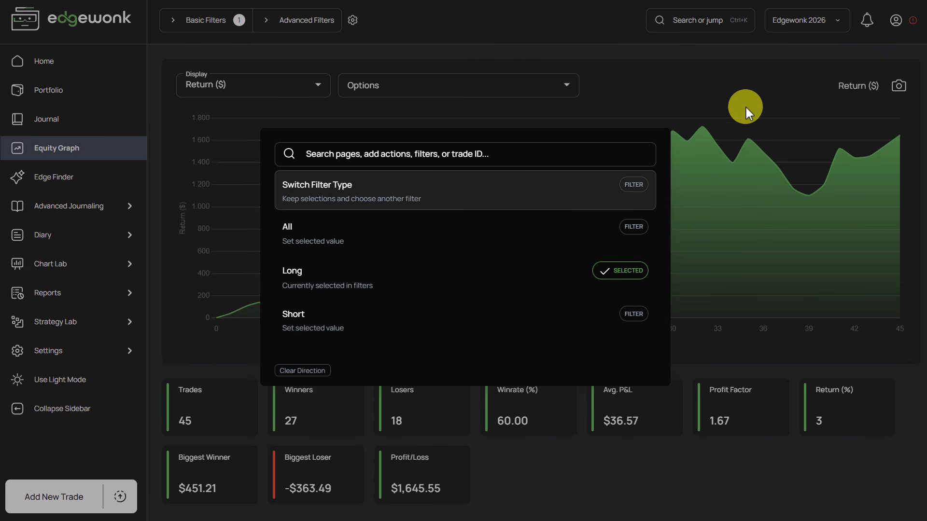
click(726, 125)
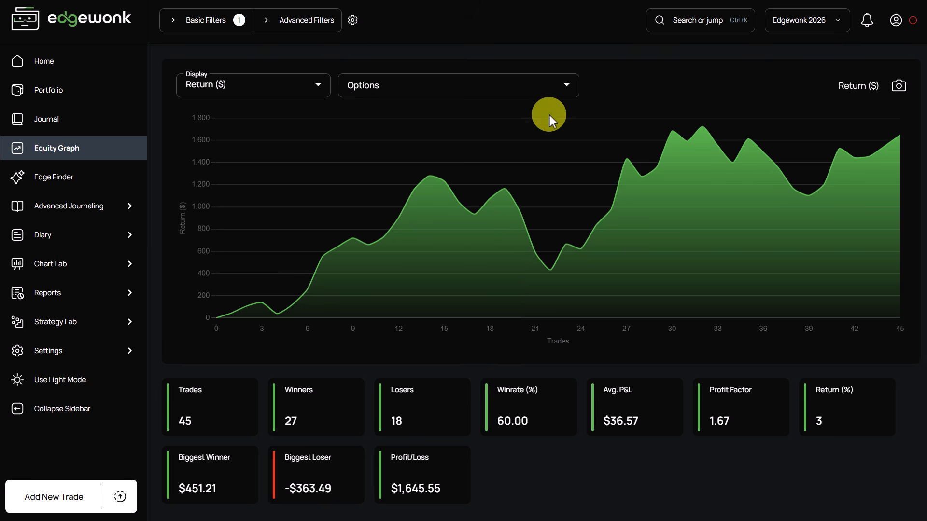
Add a Month filter for December to the equity graph through command search
key(ctrl+k)
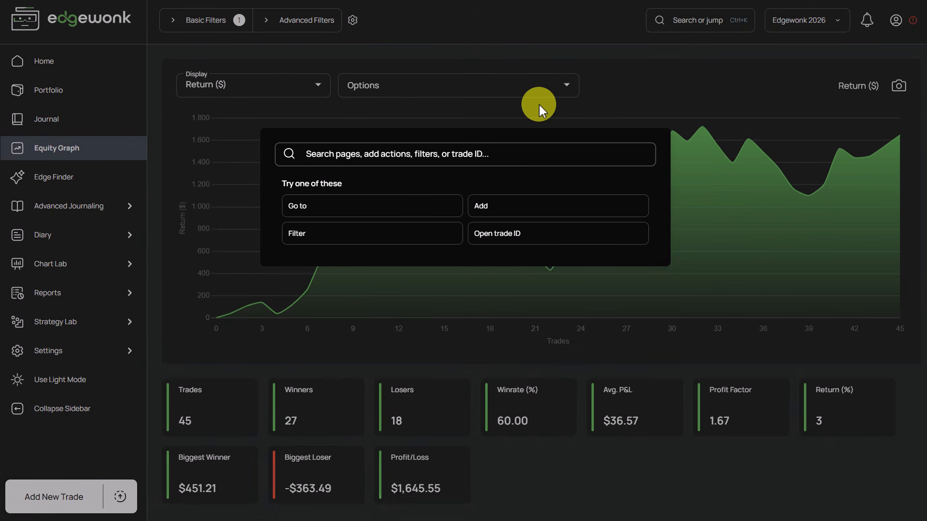
click(418, 237)
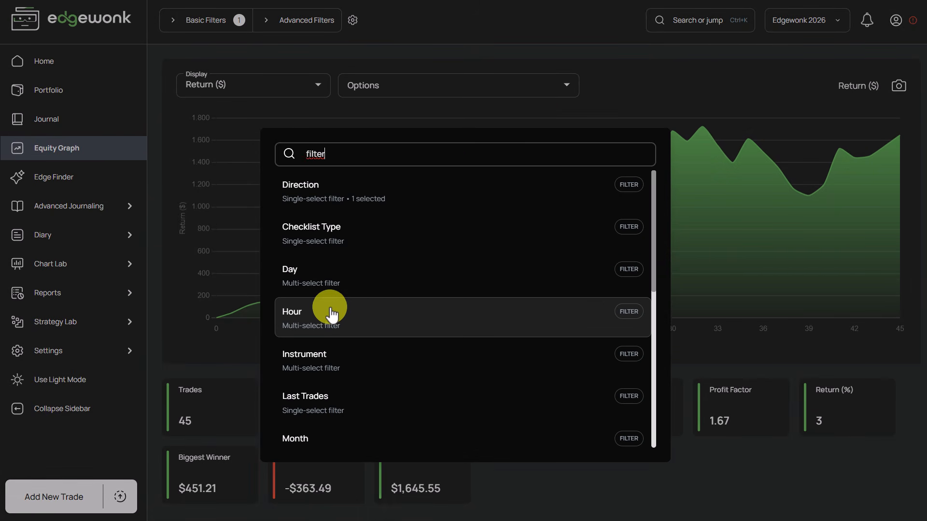
click(327, 430)
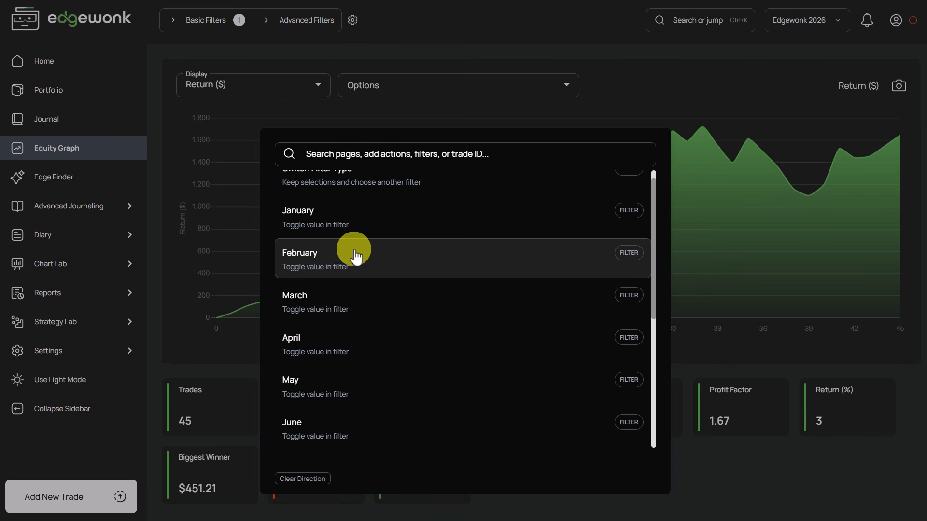
scroll(341, 255, down, 5)
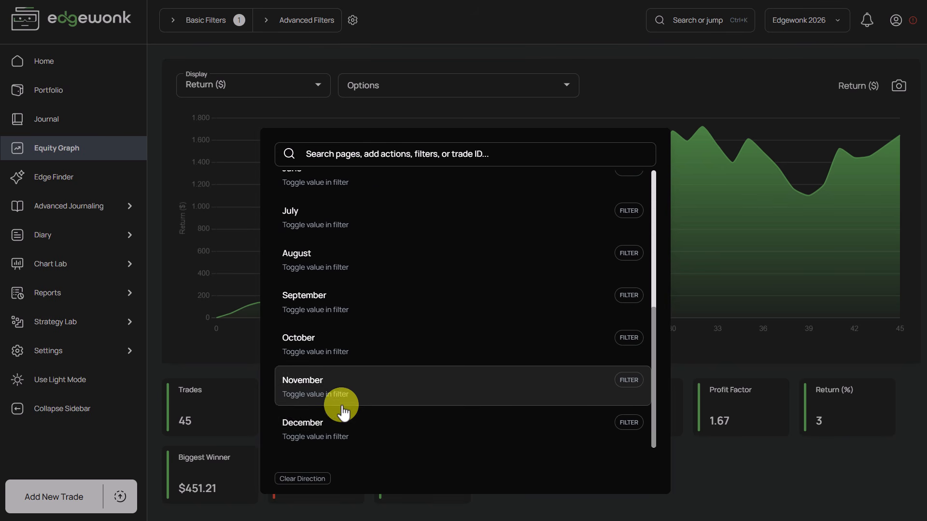
click(338, 428)
click(683, 210)
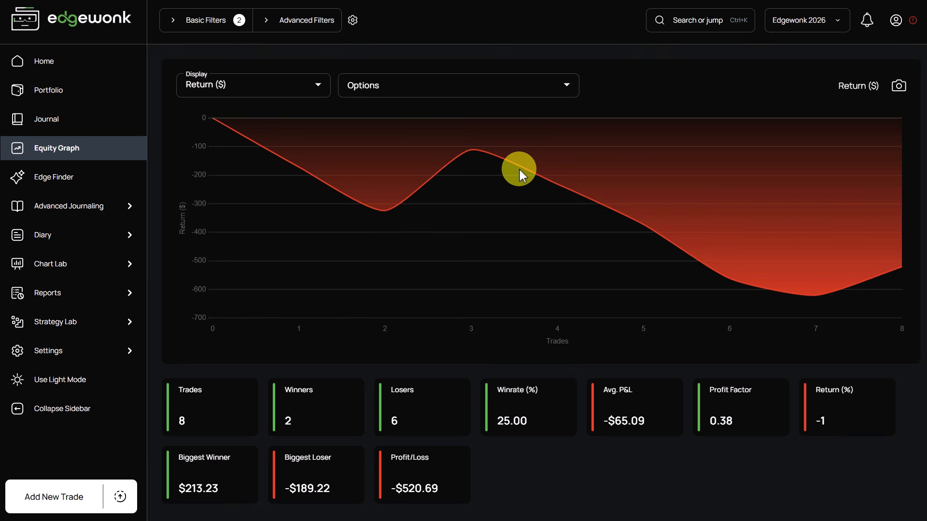
Search the commands for "trade ma" and go to the Trade Management page of the Chart Lab
key(ctrl+k)
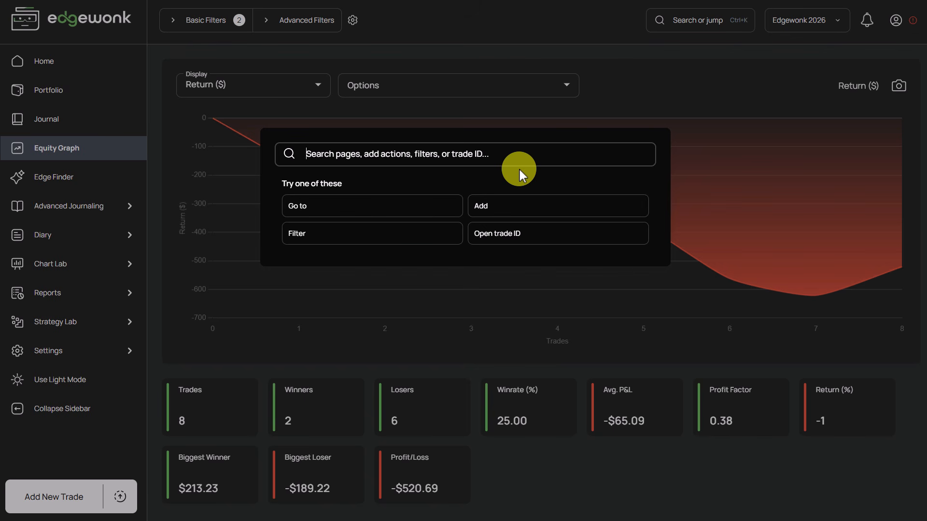
text(trade ma)
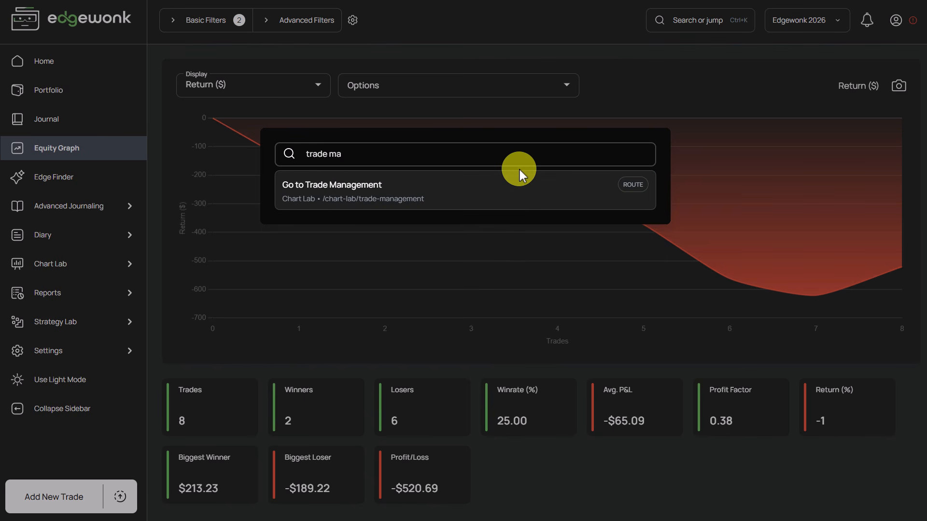
key(Return)
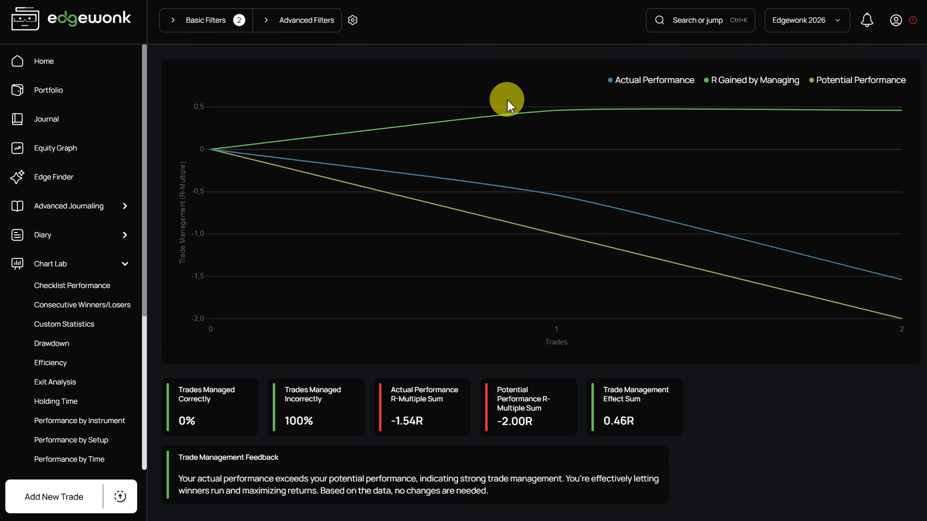
Search the commands for "setting", go to the Custom Statistics settings, and look over the active statistics categories
click(736, 32)
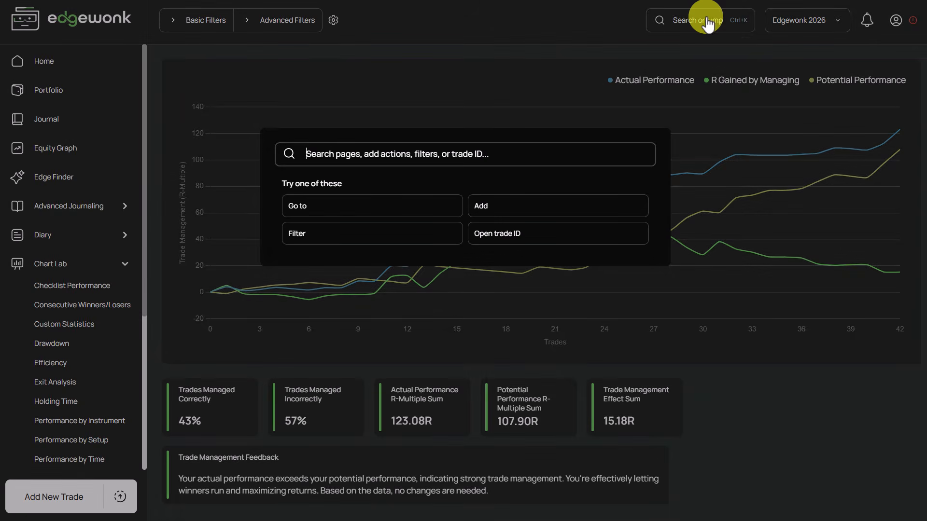
text(setting)
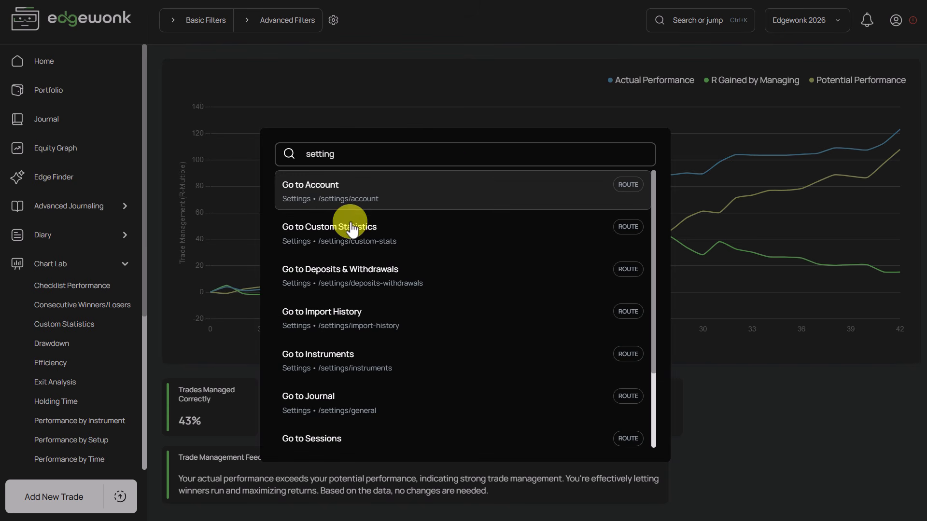
scroll(362, 305, down, 2)
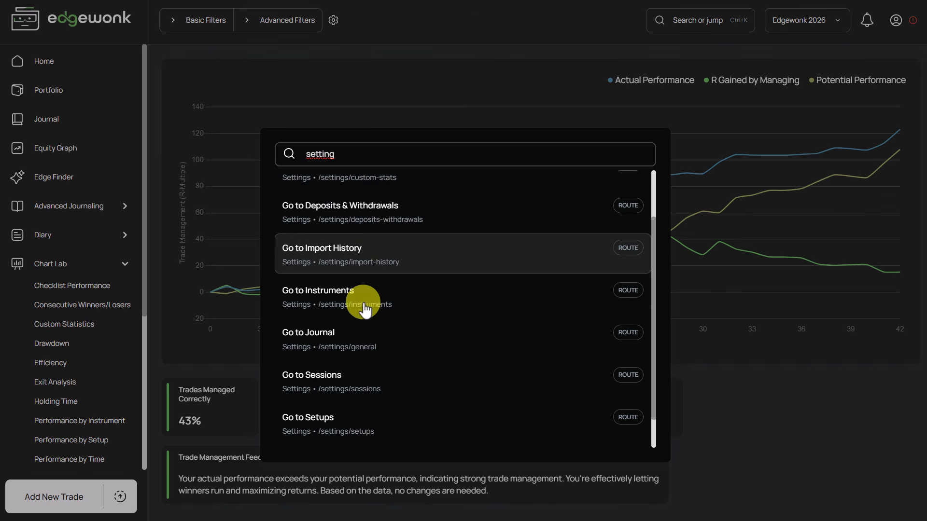
scroll(367, 338, up, 2)
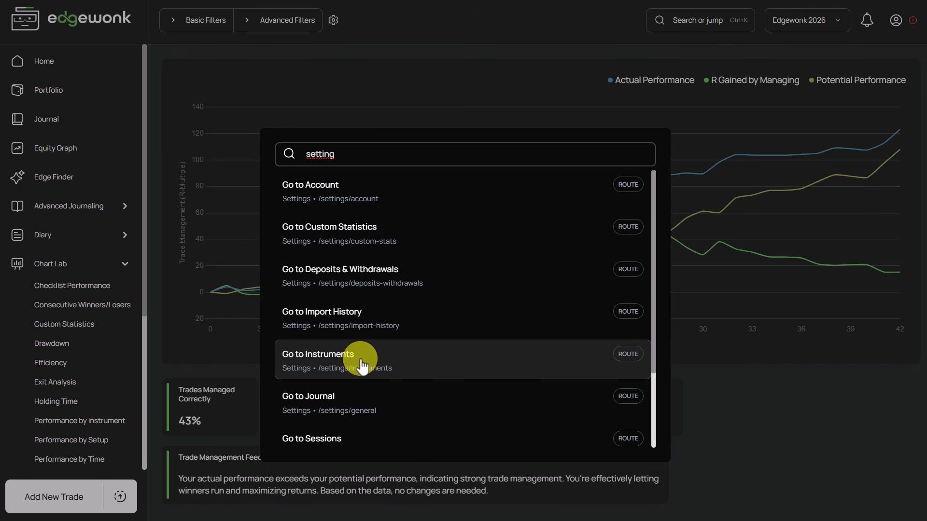
click(377, 233)
scroll(416, 238, down, 5)
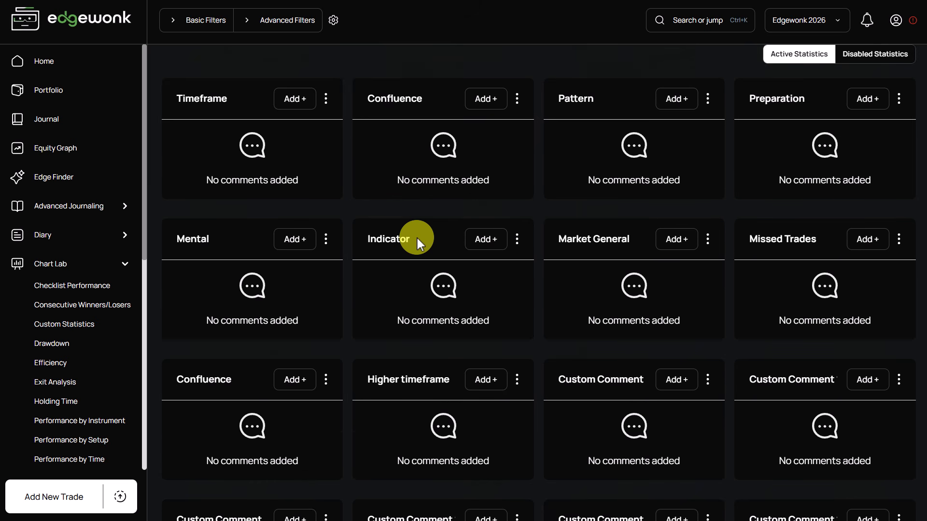
scroll(410, 246, up, 5)
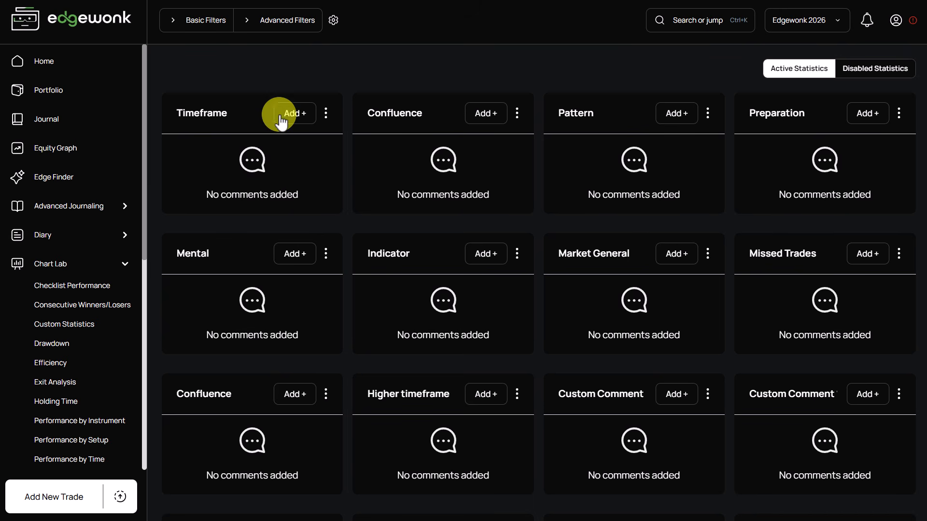
Search the commands for "edge" and go to the Edge Finder page
key(ctrl+k)
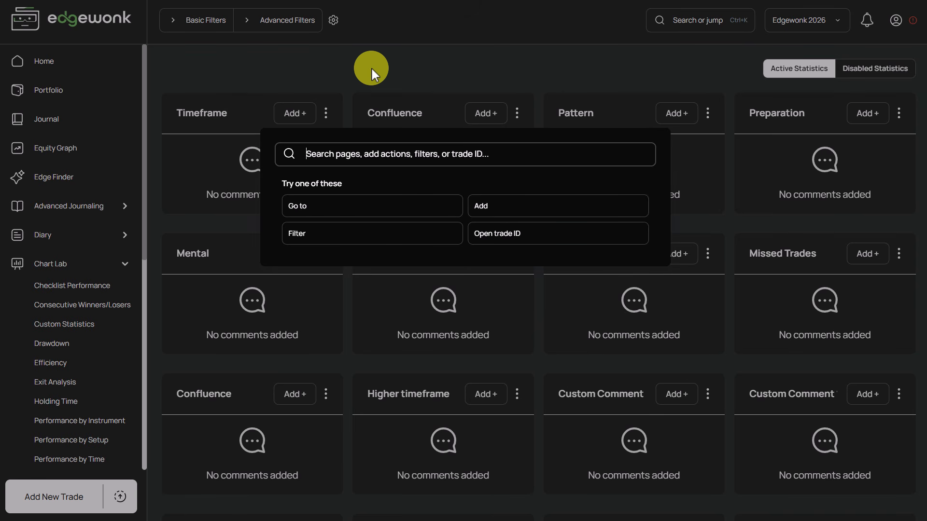
text(edge)
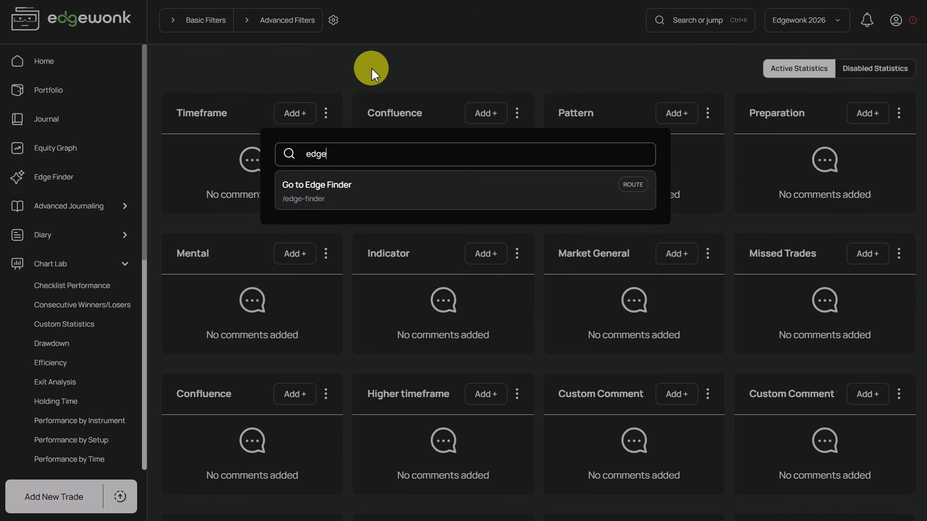
key(Return)
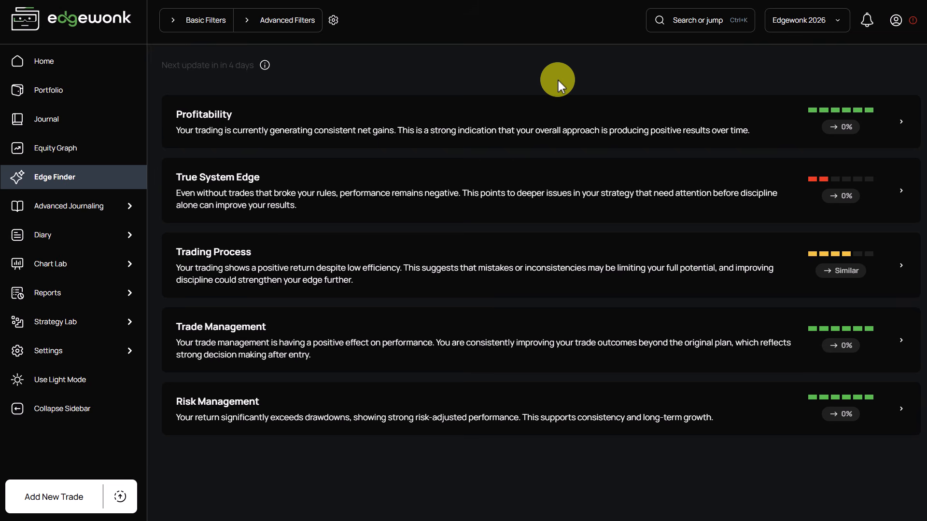
Switch to the journal "My new journal" through command search and open its Home dashboard
key(ctrl+k)
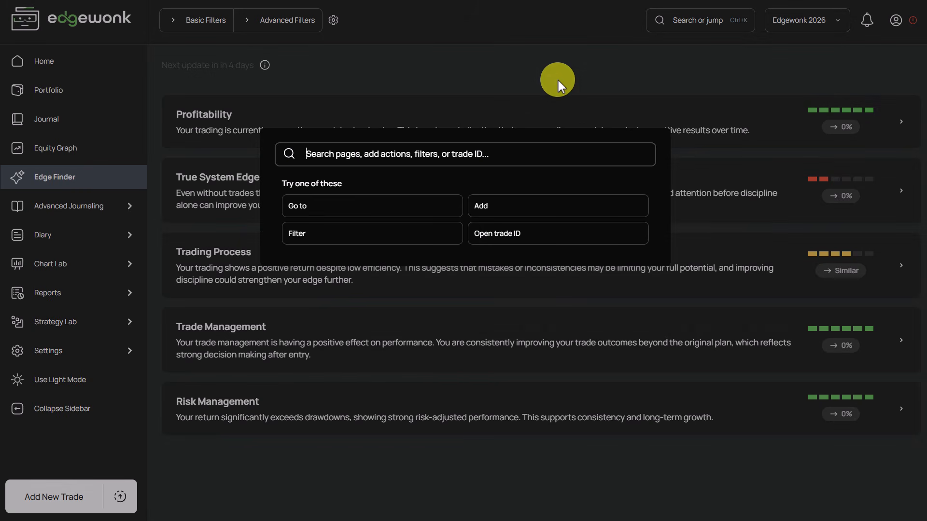
text(switch)
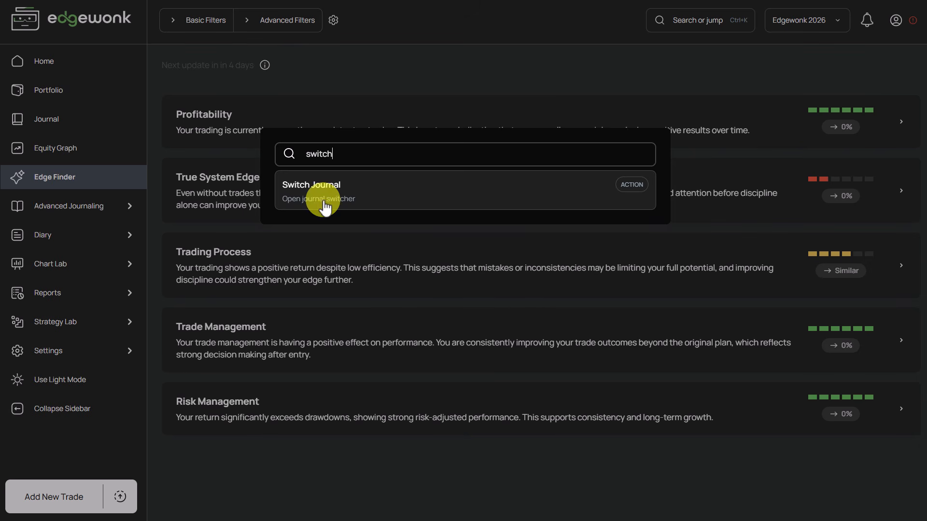
click(341, 193)
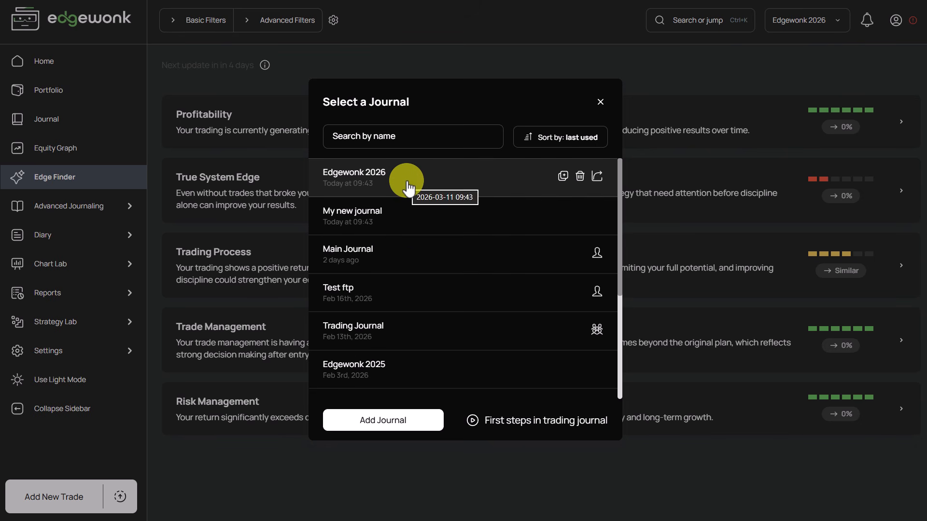
click(411, 223)
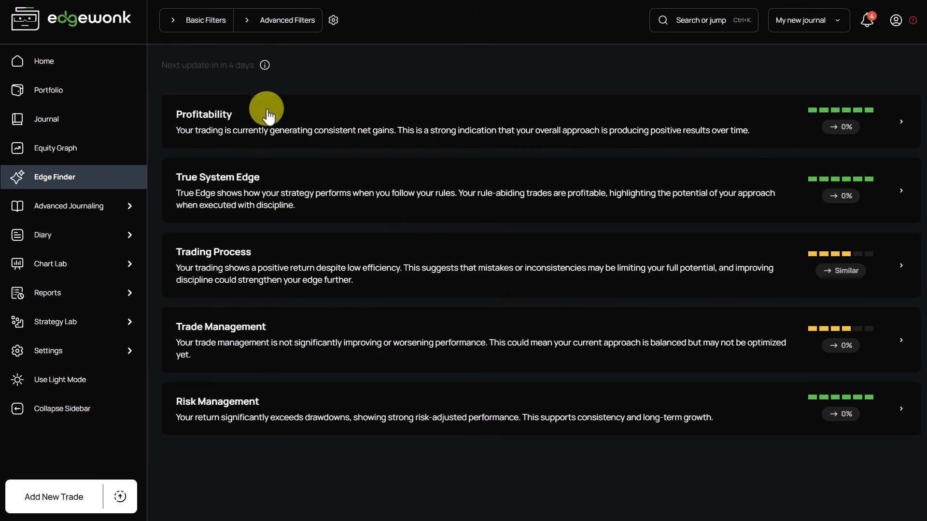
click(103, 68)
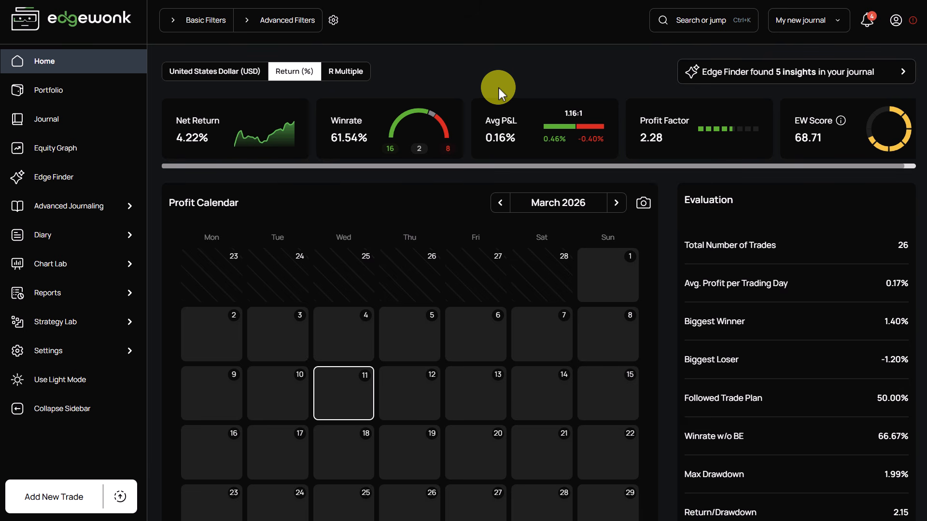